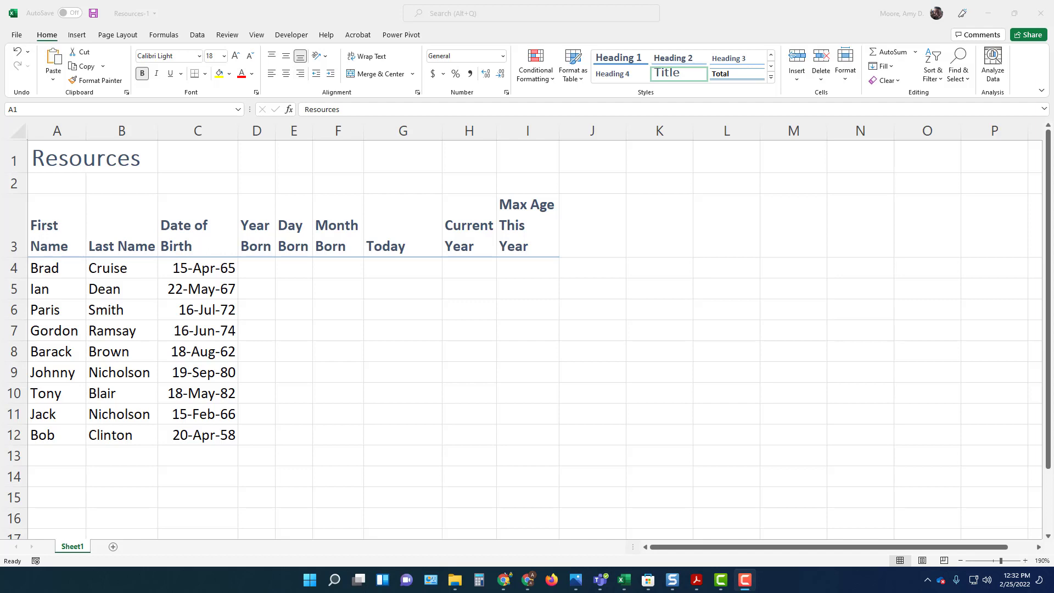
Insert the YEAR function in cell D4 with the date of birth in C4 as its argument.
click(253, 267)
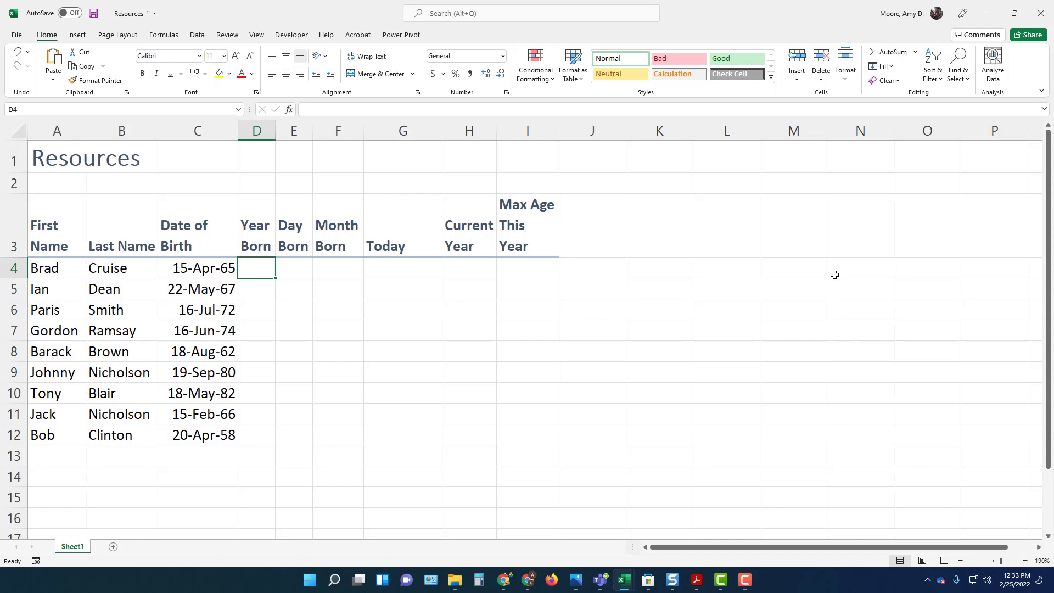
click(175, 38)
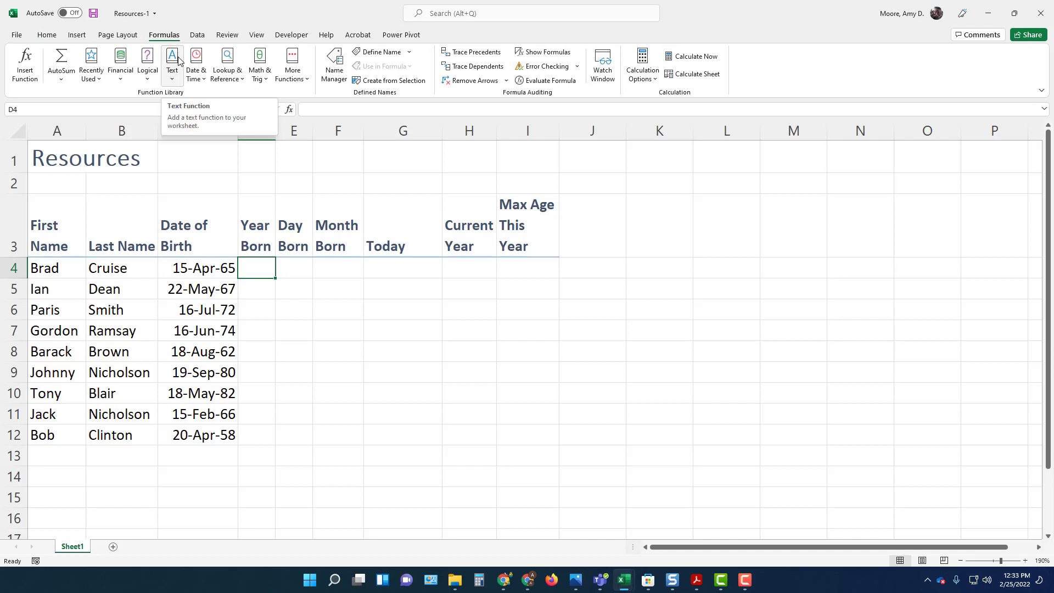
click(200, 80)
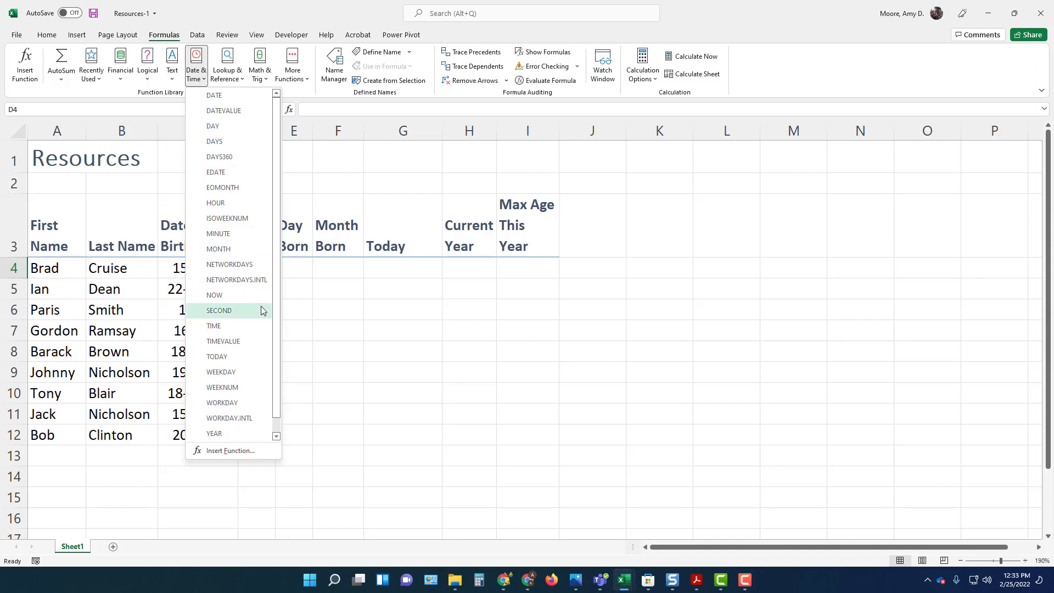
click(231, 438)
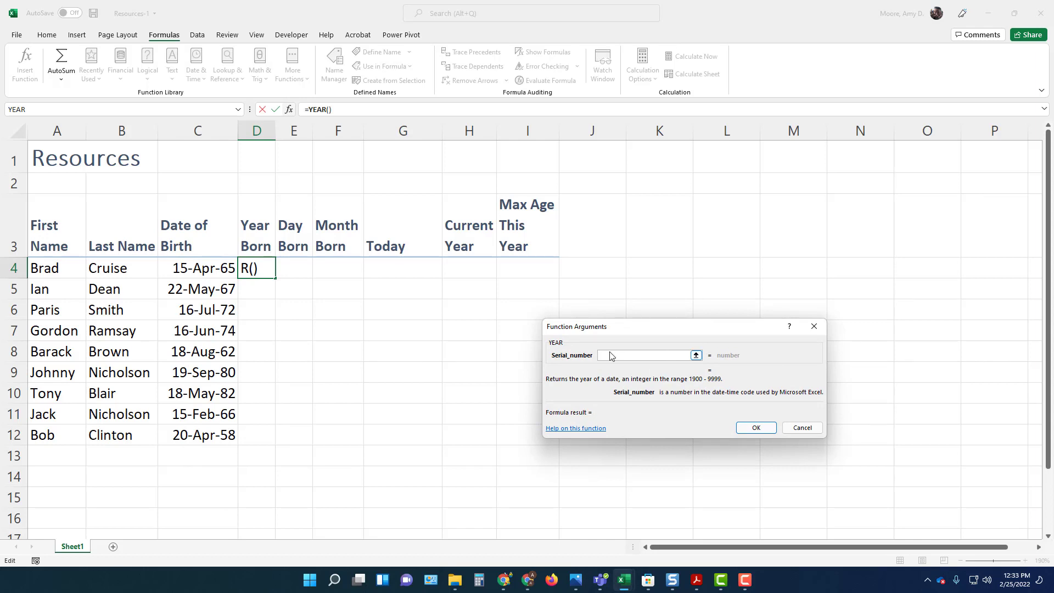
drag(634, 328, 505, 298)
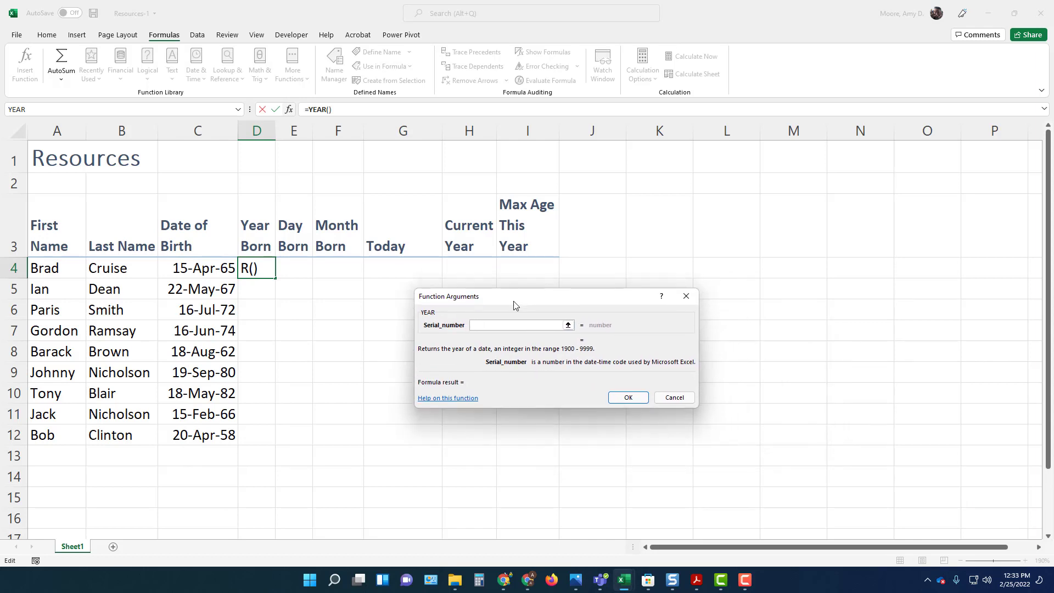
click(496, 323)
click(212, 270)
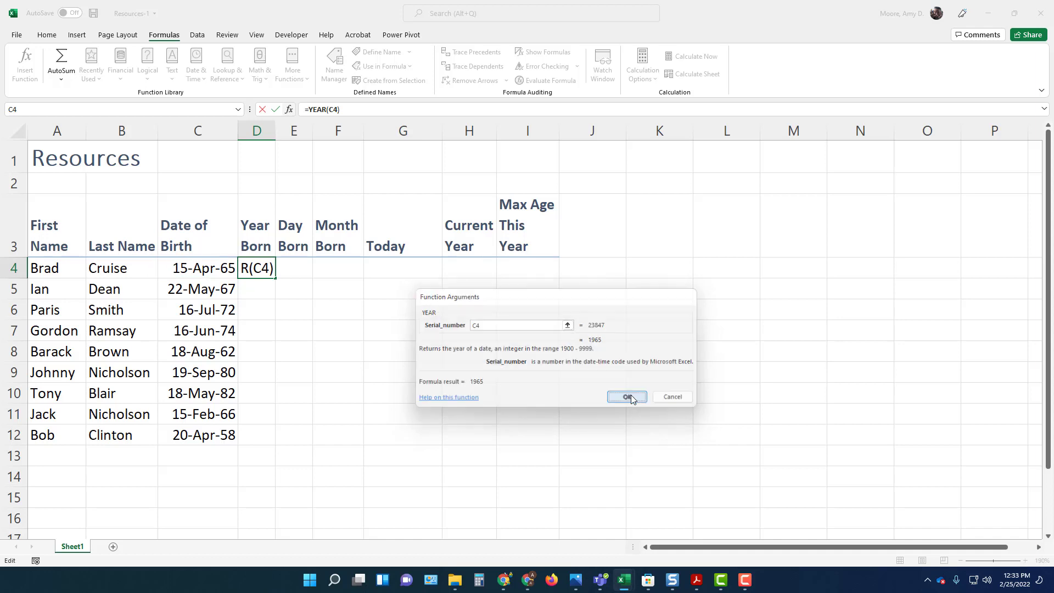
click(631, 398)
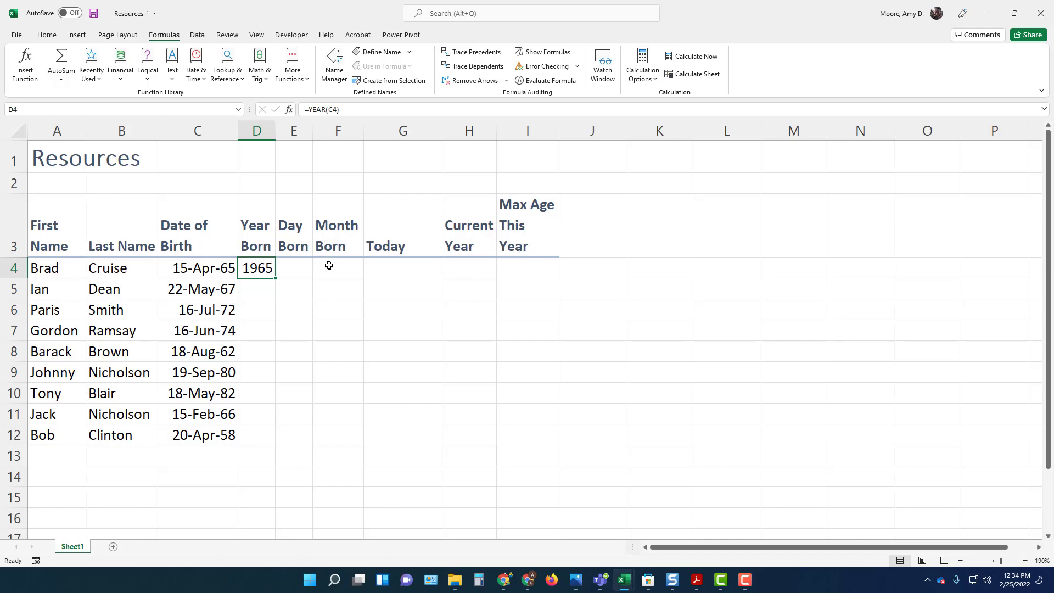
Insert the DAY function in cell E4 with the date of birth in C4 as its argument.
click(302, 267)
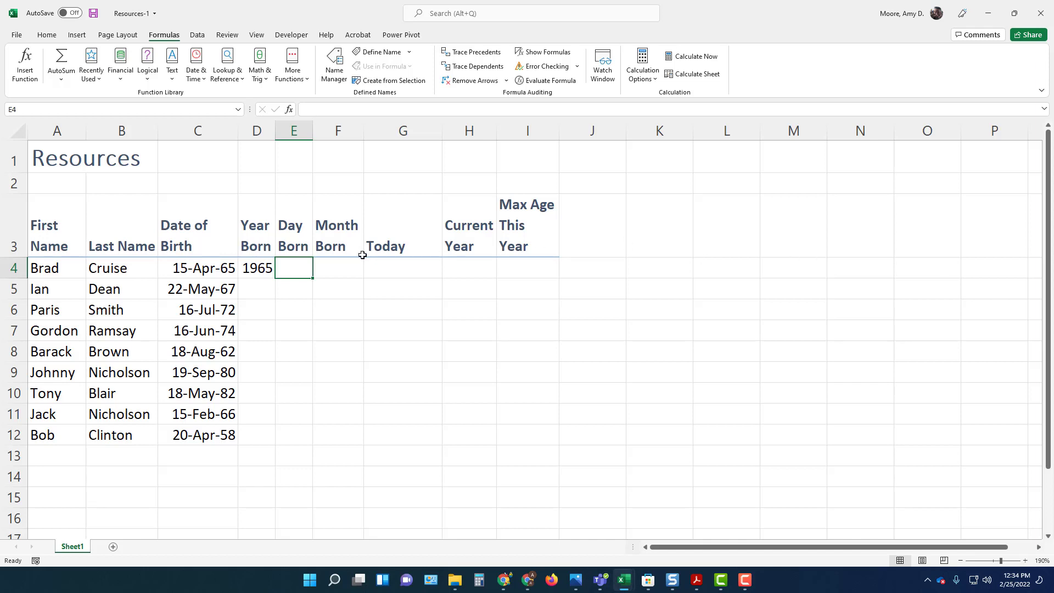
click(199, 76)
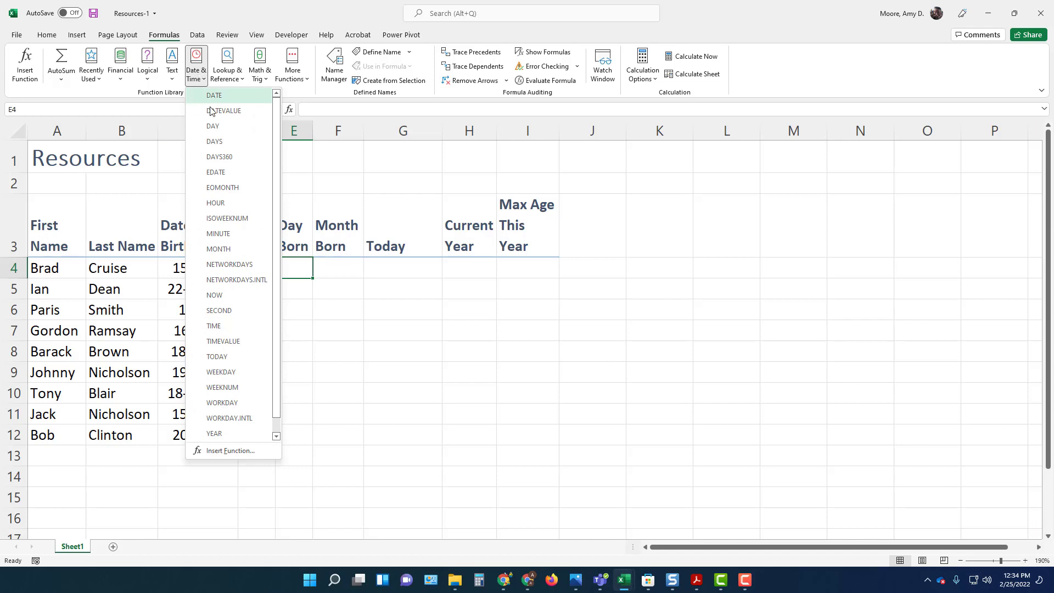
click(217, 130)
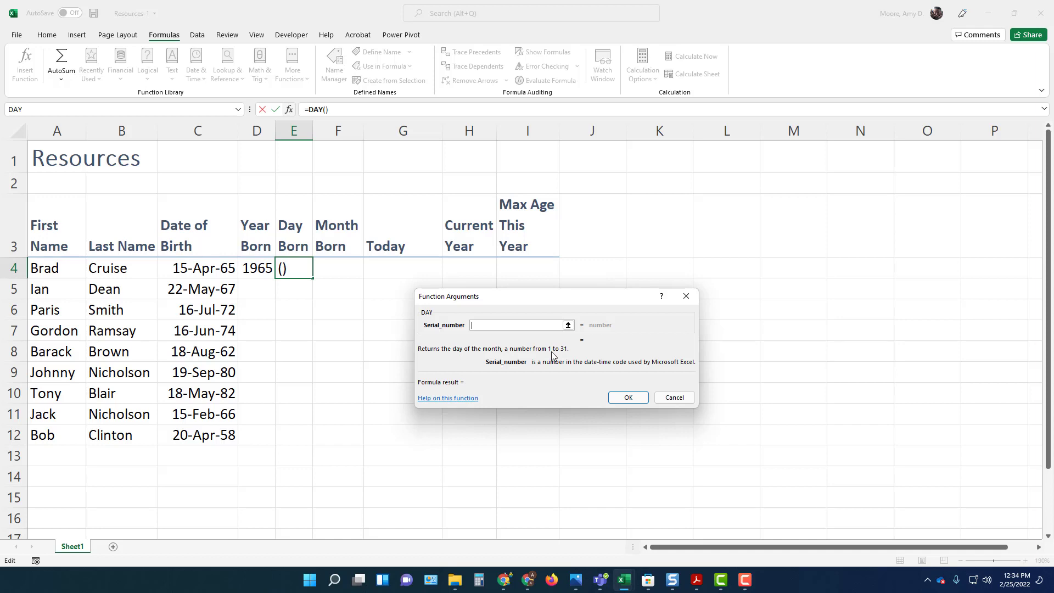
click(225, 269)
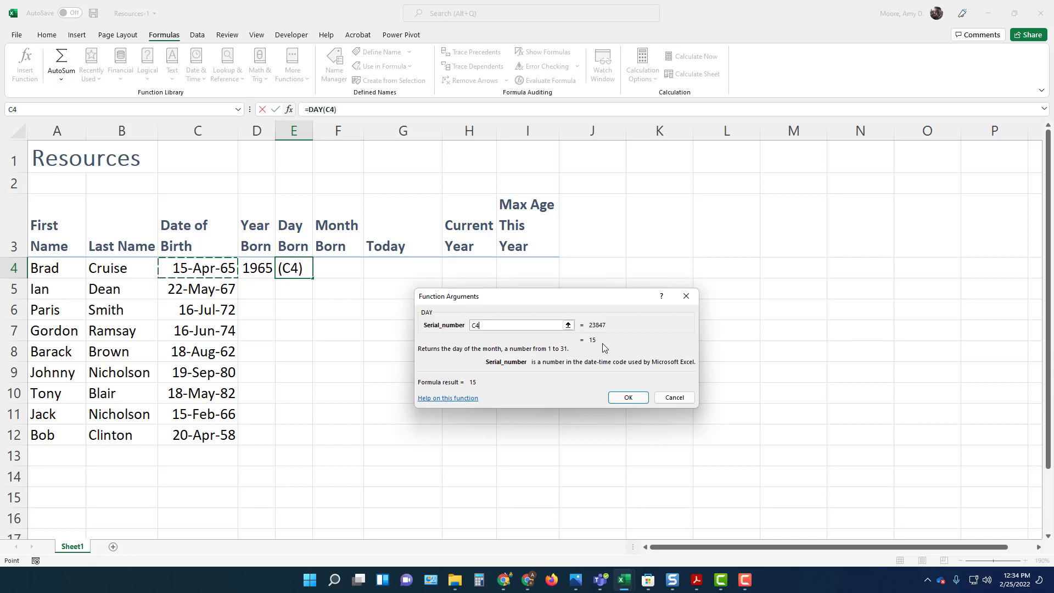
click(629, 397)
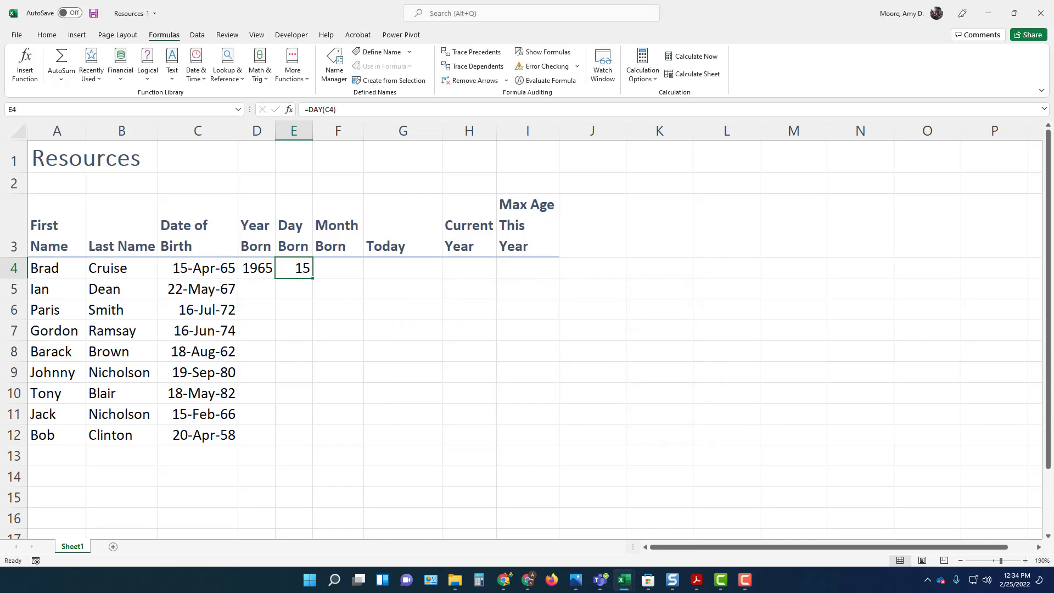
Insert the MONTH function in cell F4 with the date of birth in C4 as its argument.
click(352, 271)
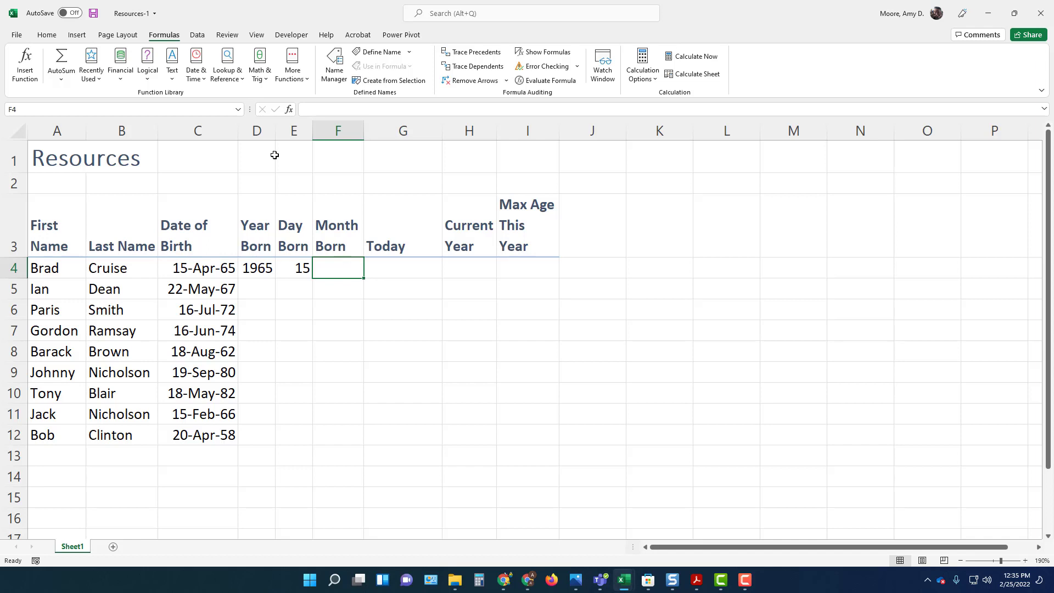
click(195, 76)
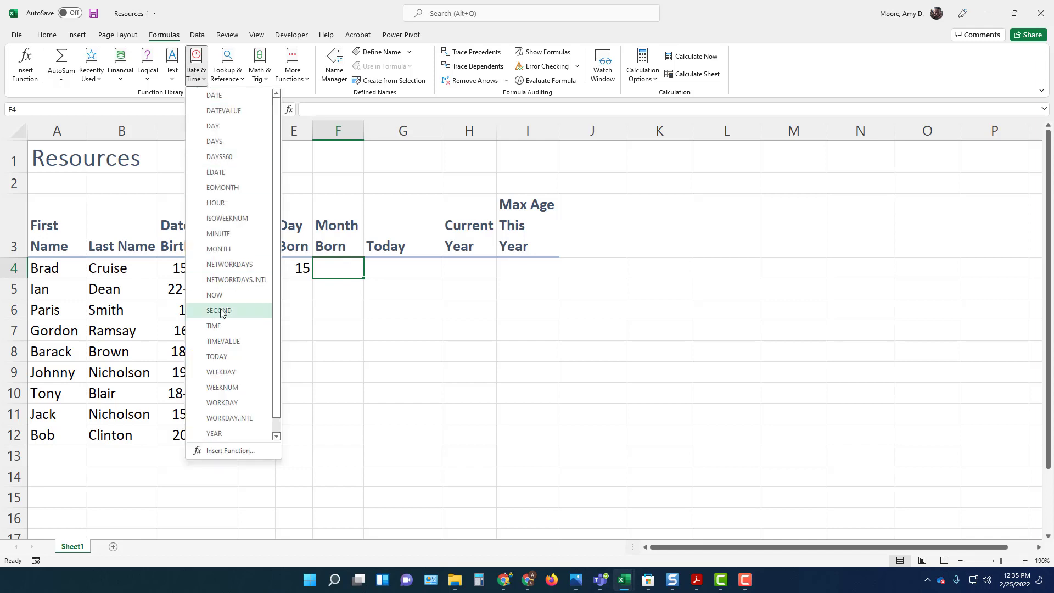
click(225, 249)
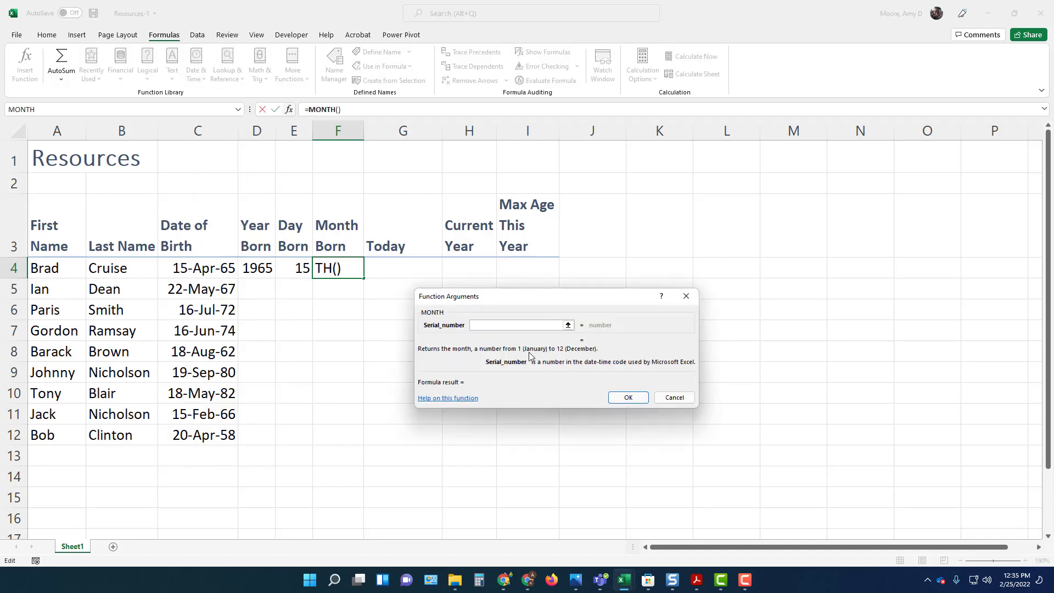
click(216, 263)
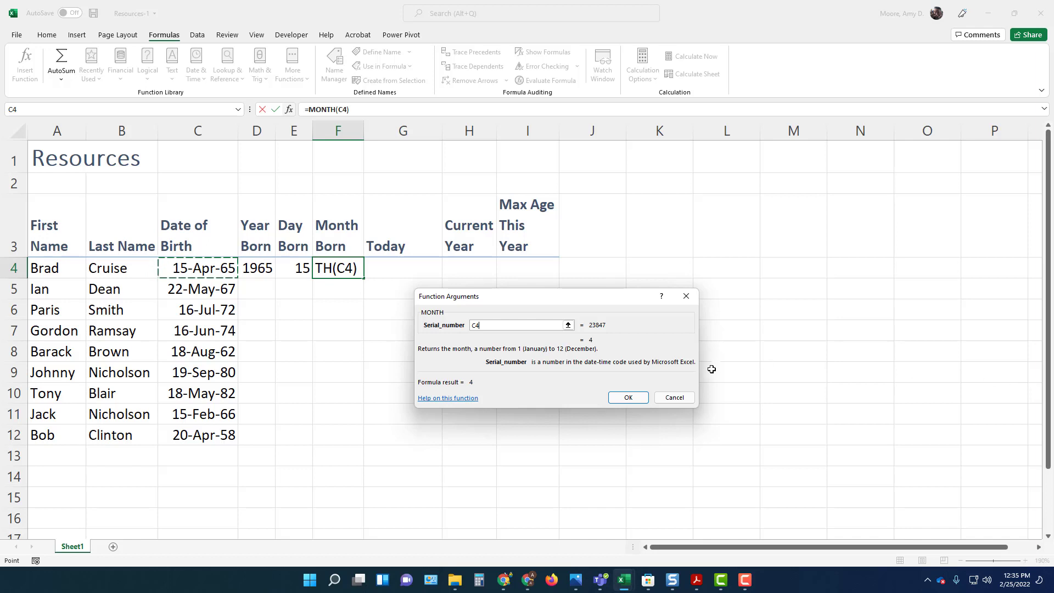
click(628, 397)
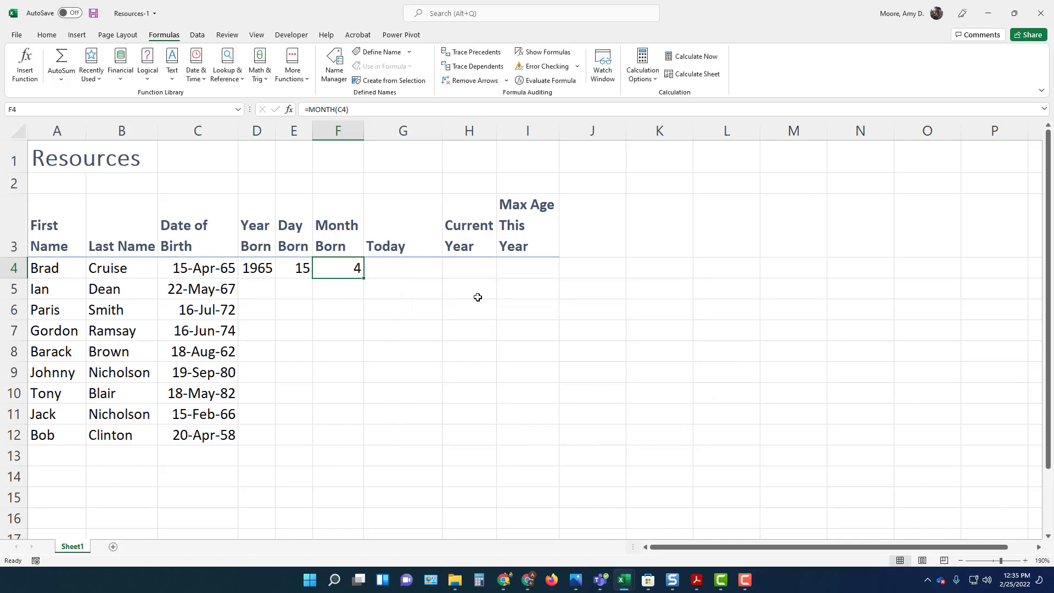
Enter the formula =today() in cell G4 of the Today column.
click(405, 269)
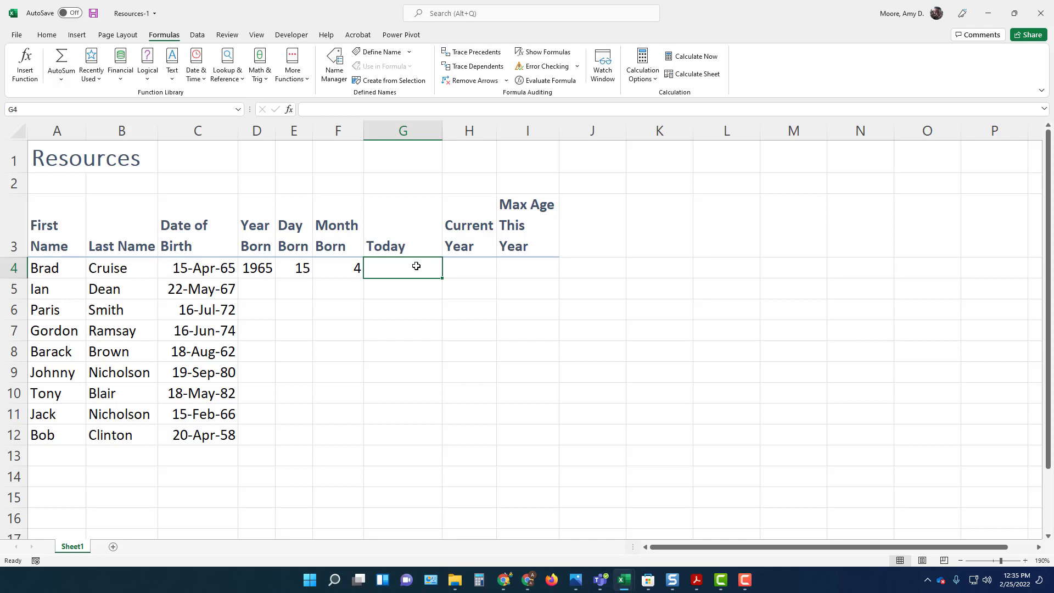
text(=)
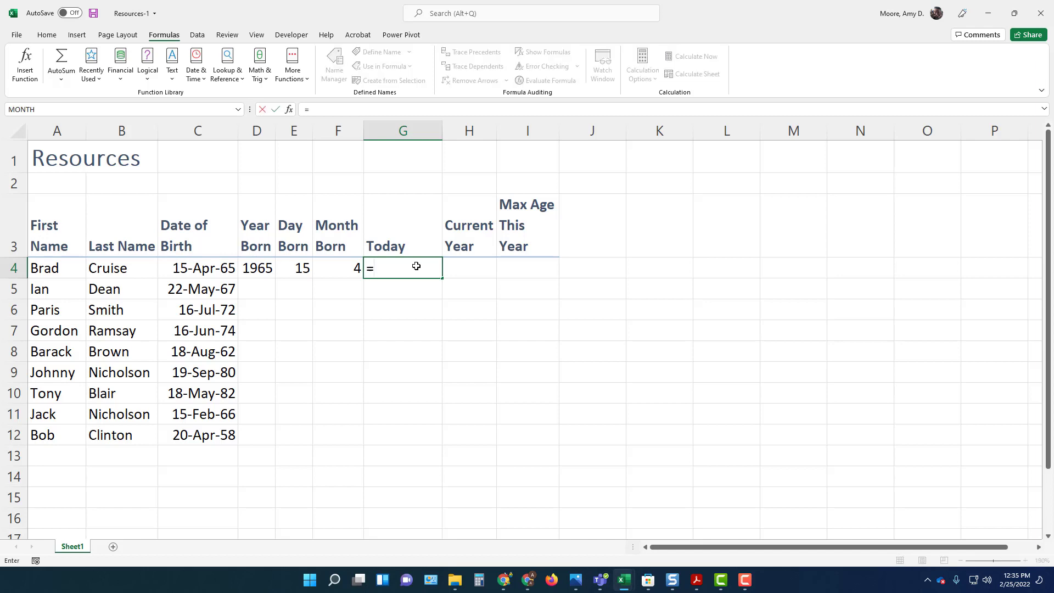
text(to)
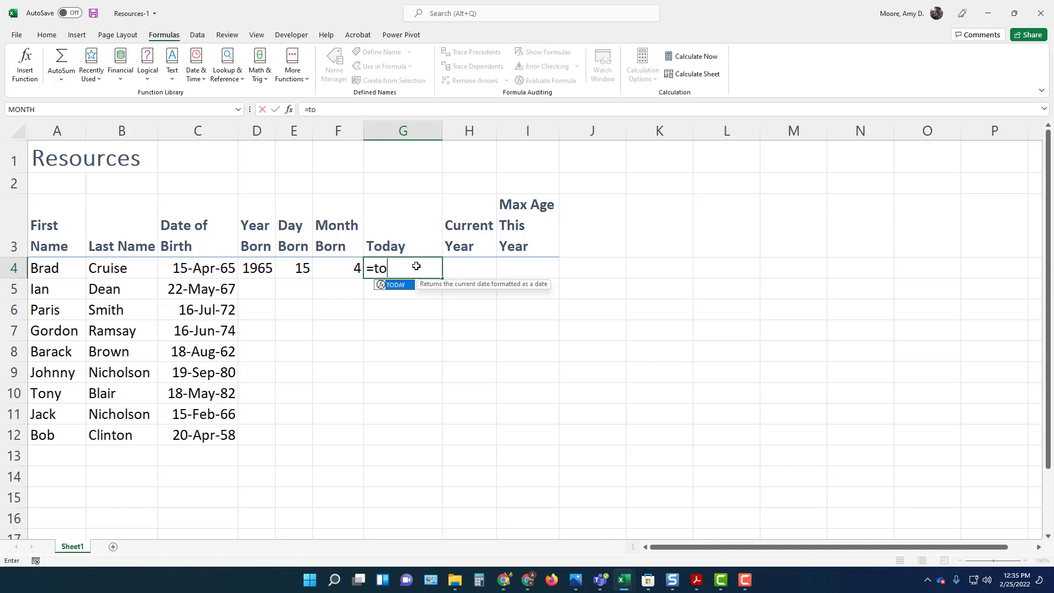
text(day())
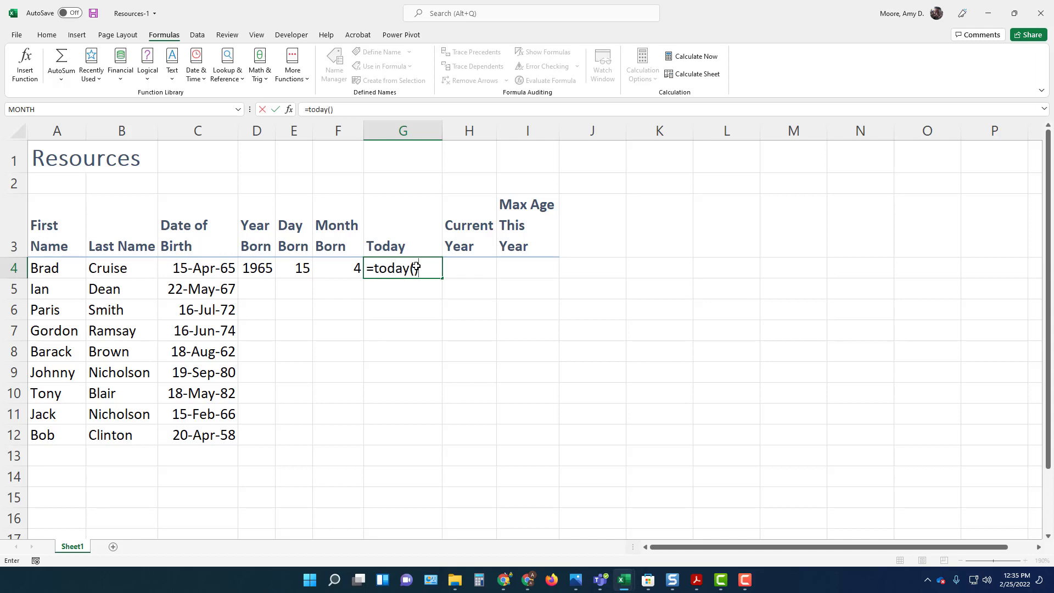
key(Return)
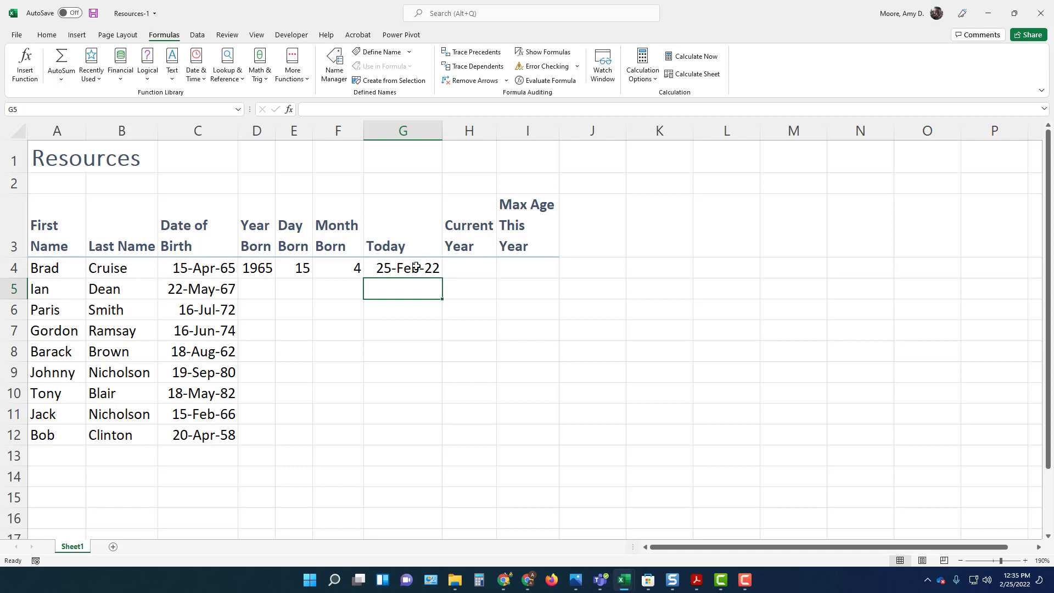
Enter the formula =year(G4) in cell H4 to extract the current year.
click(462, 266)
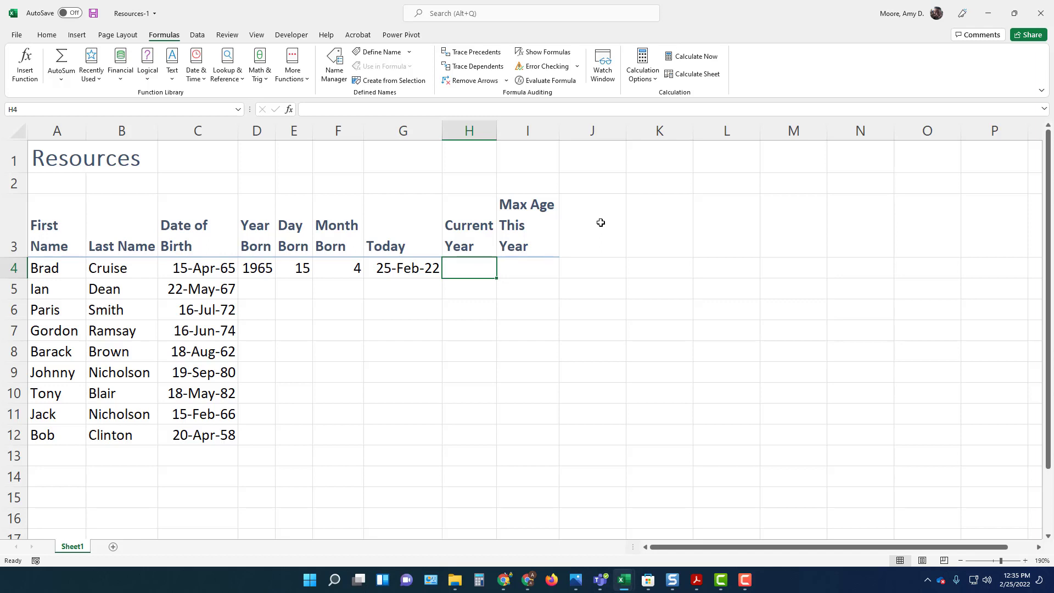
text(=year()
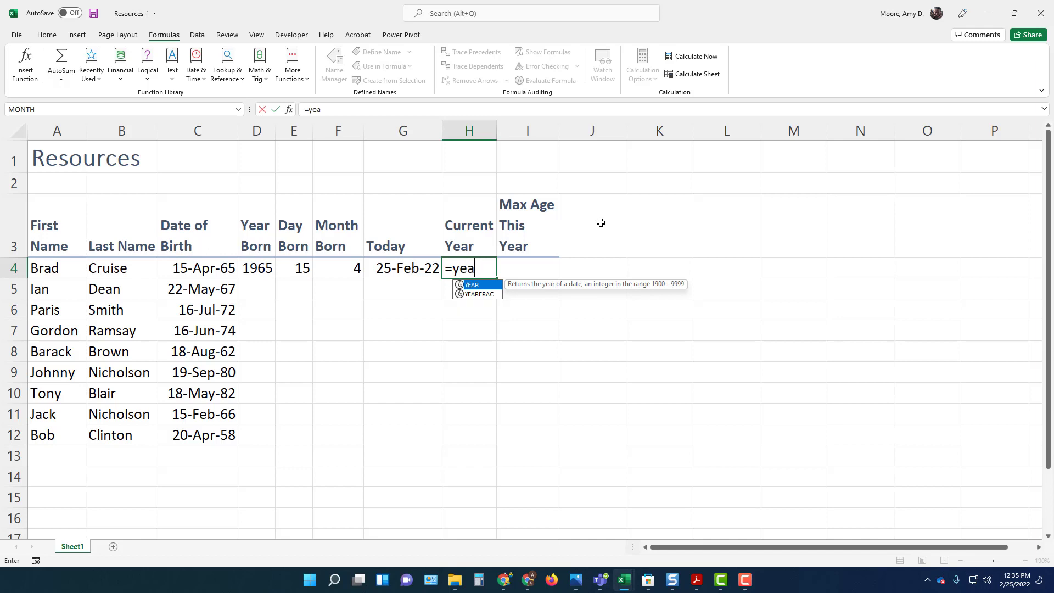
click(414, 262)
text())
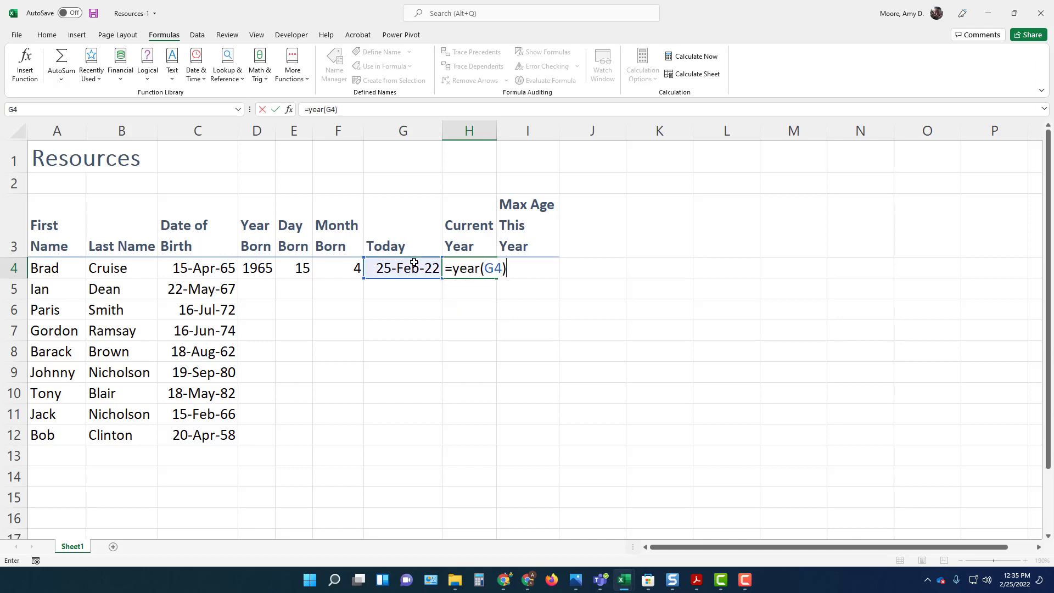
key(Return)
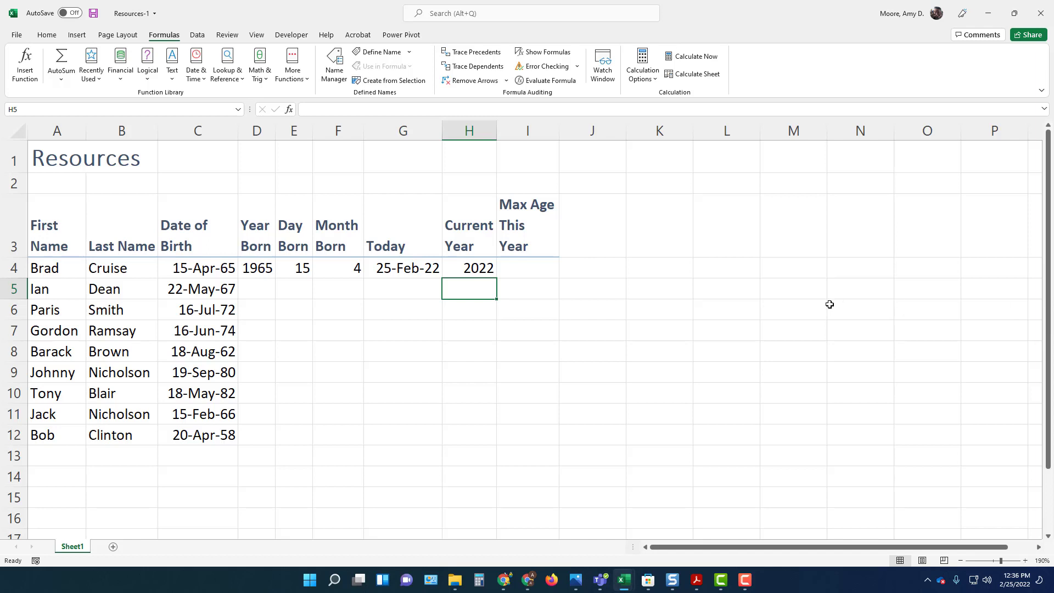
Enter the formula =H4-D4 in cell I4 to calculate the maximum age this year.
click(518, 272)
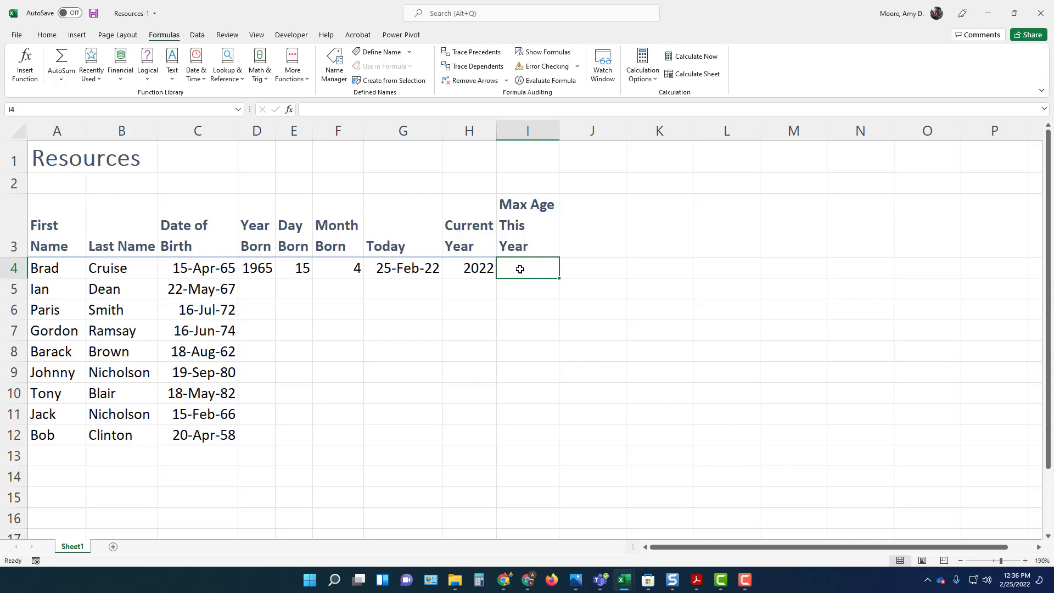
text(=)
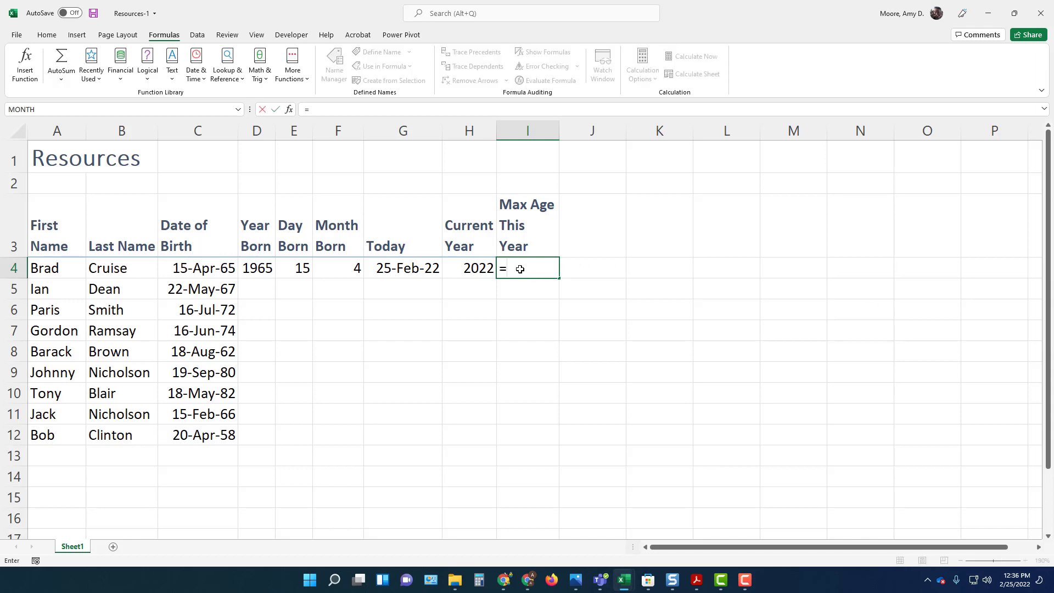
click(476, 268)
text(-)
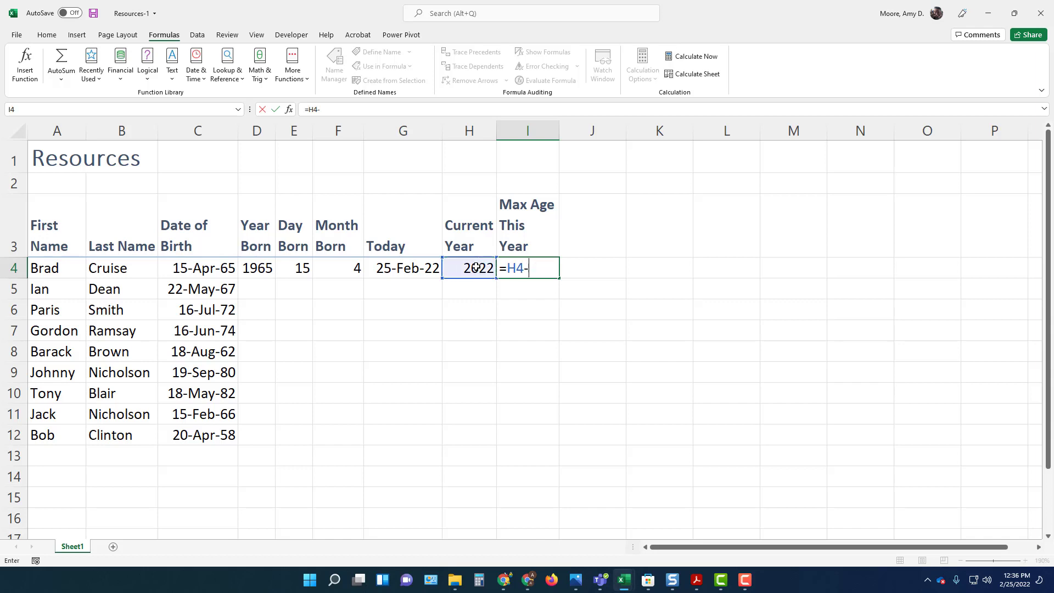
click(256, 269)
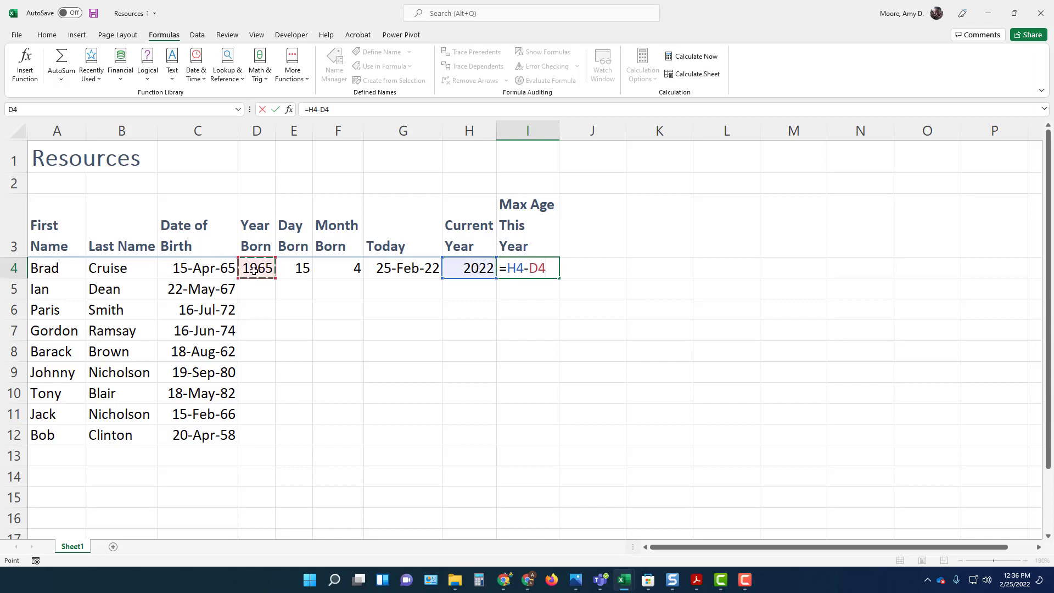
key(Return)
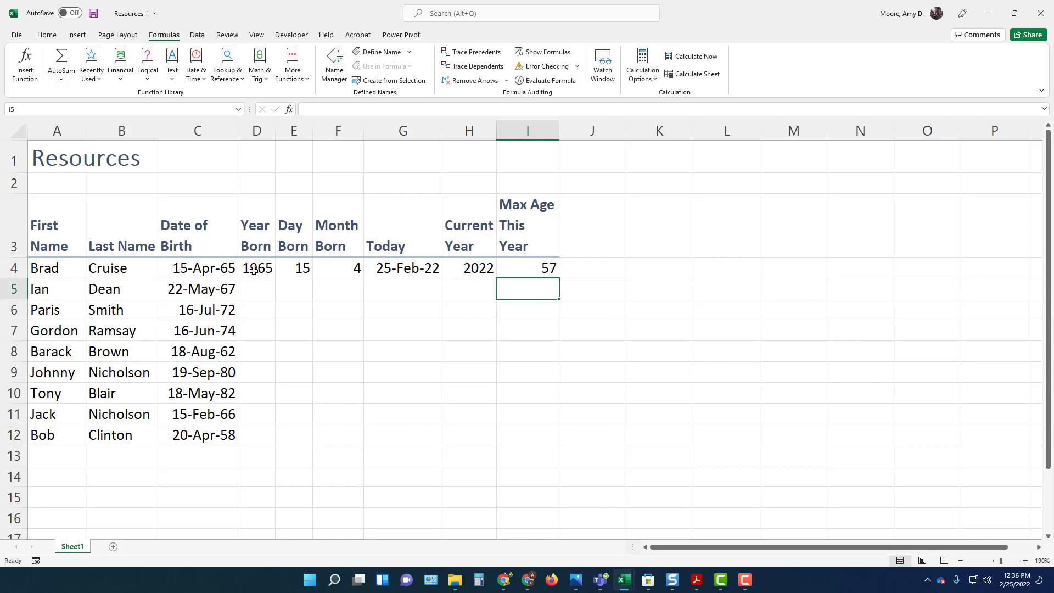
Fill the formulas in D4:I4 down through row 12 for all the listed people.
drag(254, 269, 531, 270)
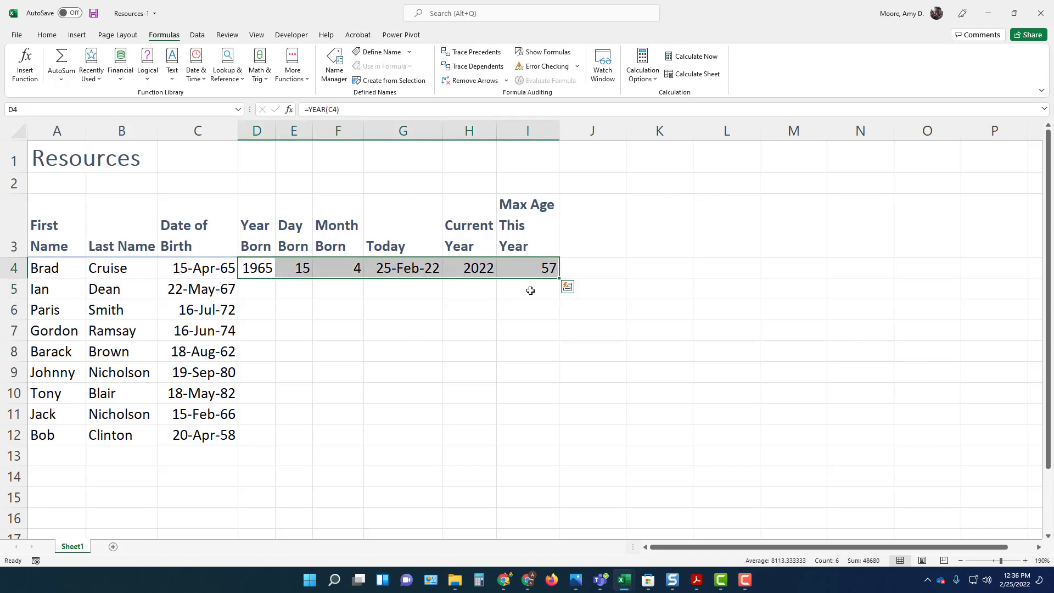
click(447, 330)
drag(258, 269, 560, 444)
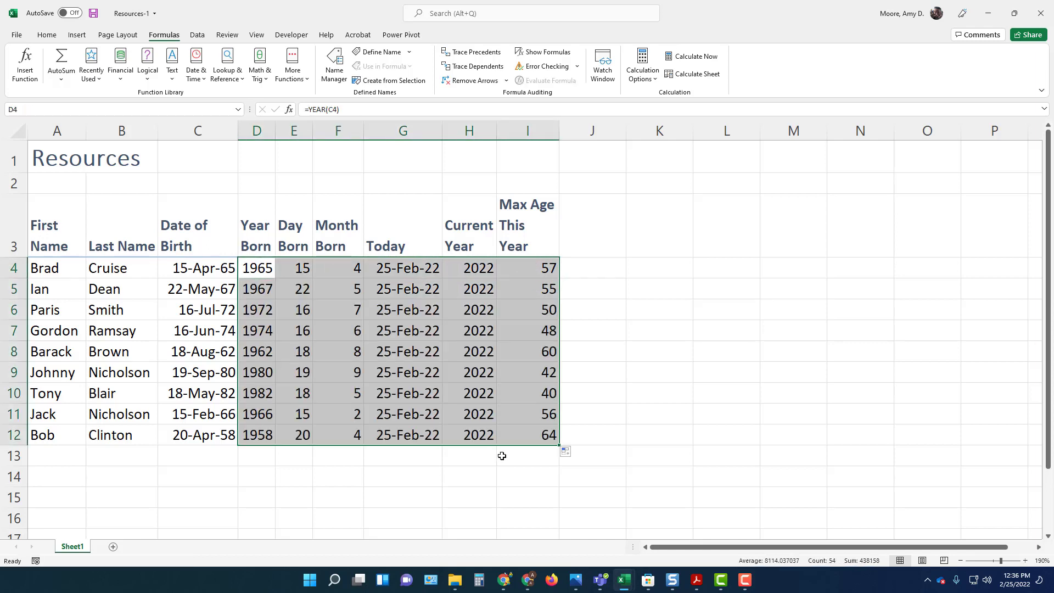